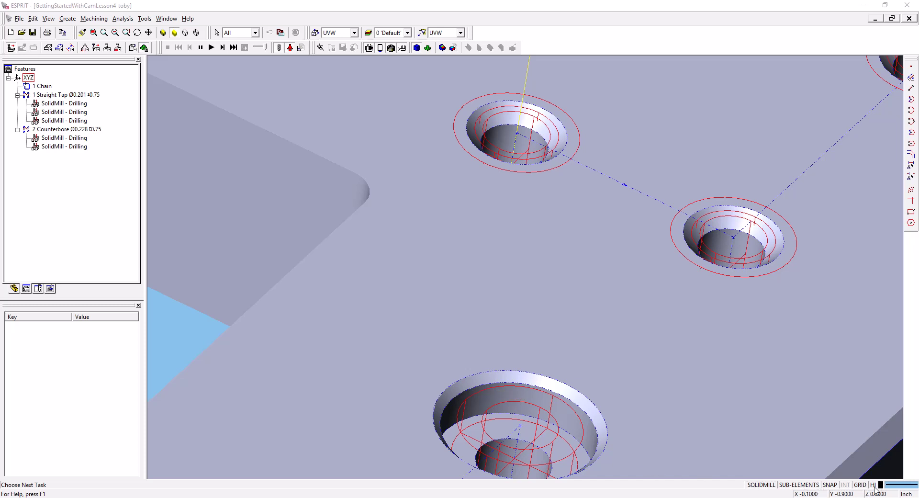
Select the lower counterbore's wall face and top face, then bring up the feature-editing tools
click(512, 394)
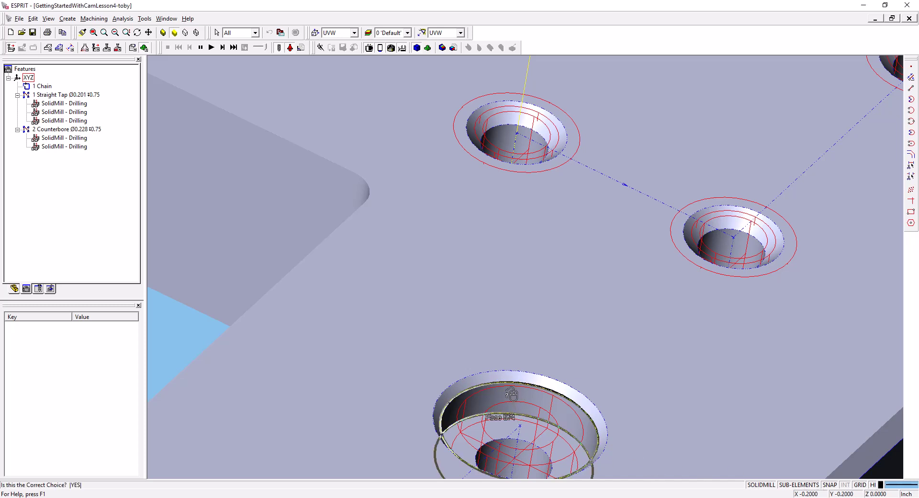
click(511, 394)
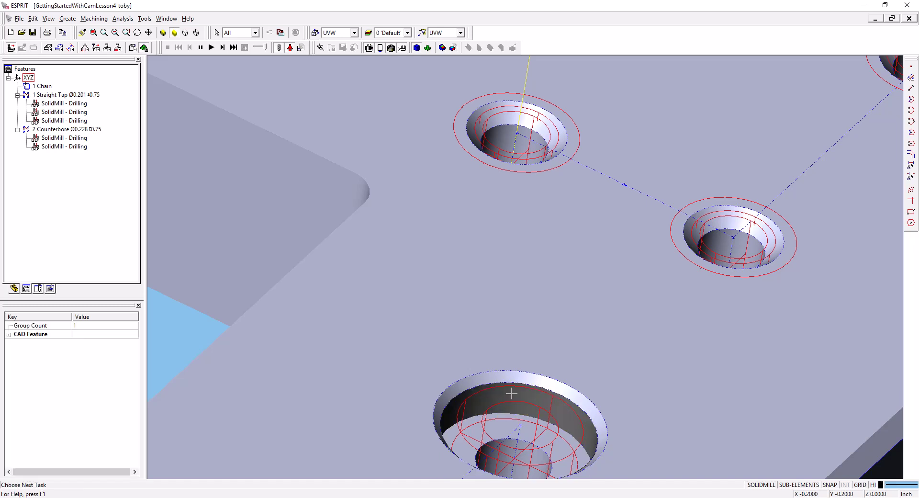
click(520, 379)
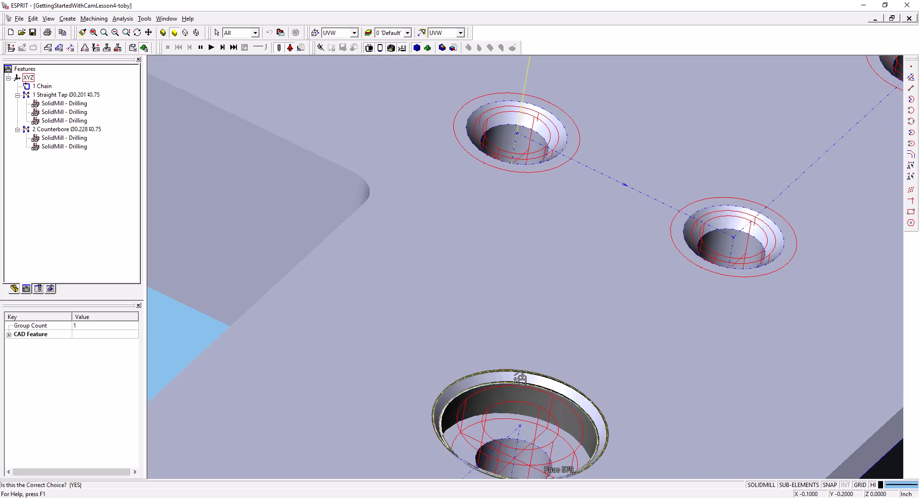
click(520, 379)
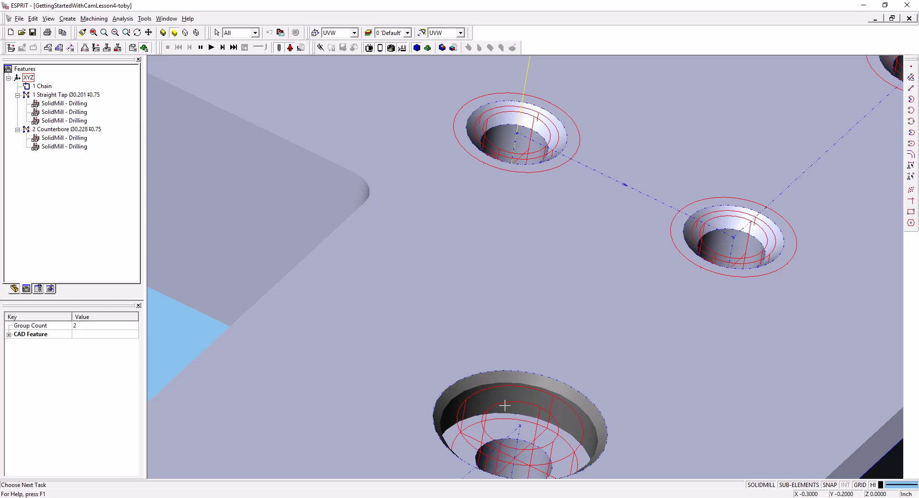
click(63, 48)
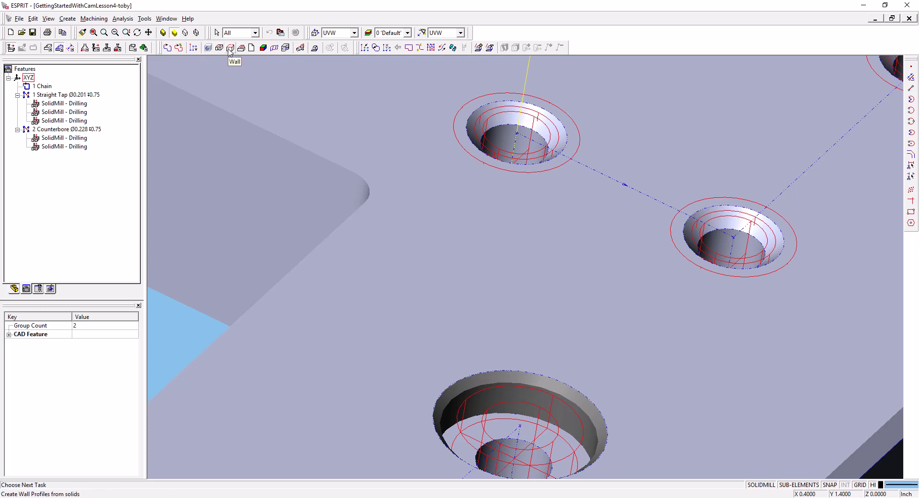
Auto Chain the faces into 2 Chain (depth -0.116) and 3 Chain (depth 0.025, 45° draft)
click(180, 48)
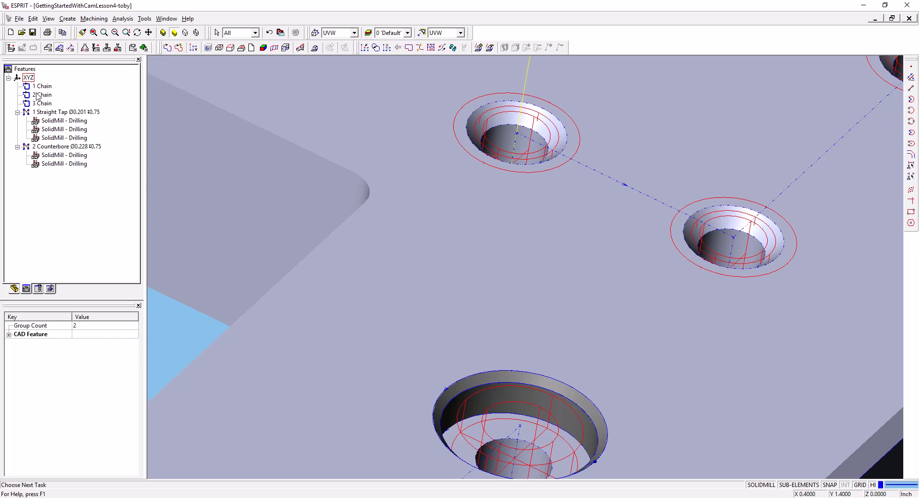
click(40, 95)
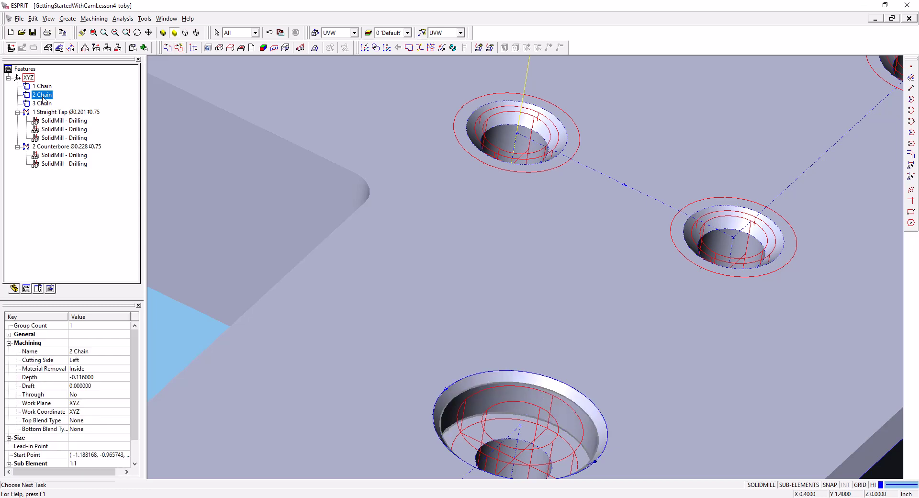
click(43, 103)
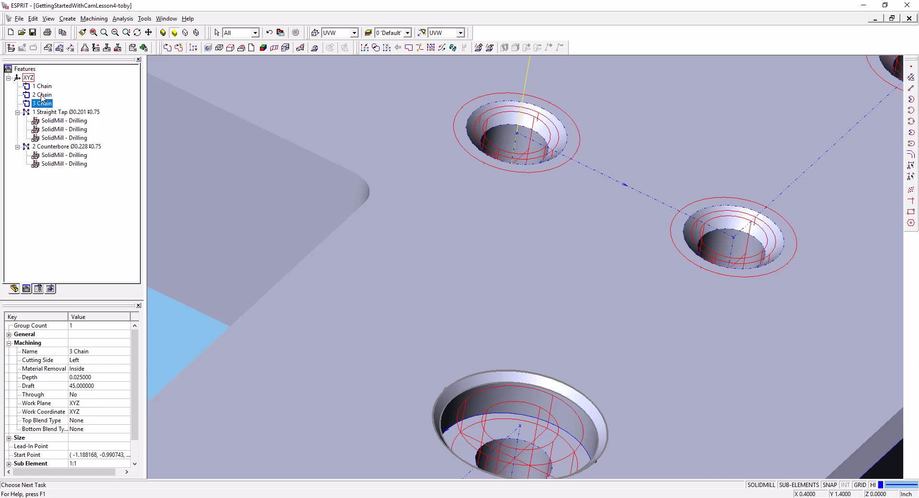
click(42, 95)
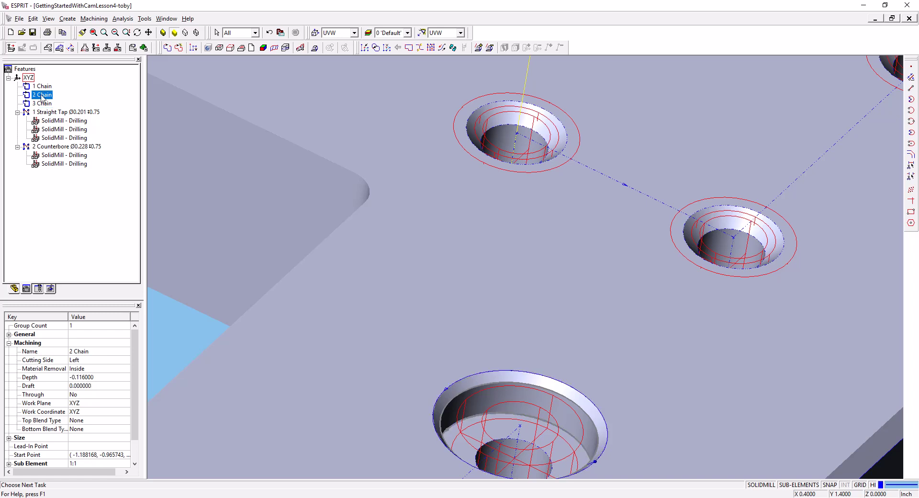
Create a SolidMill Pocketing operation on 2 Chain with 3/8 EM, Concentric Out, taper from feature
click(100, 51)
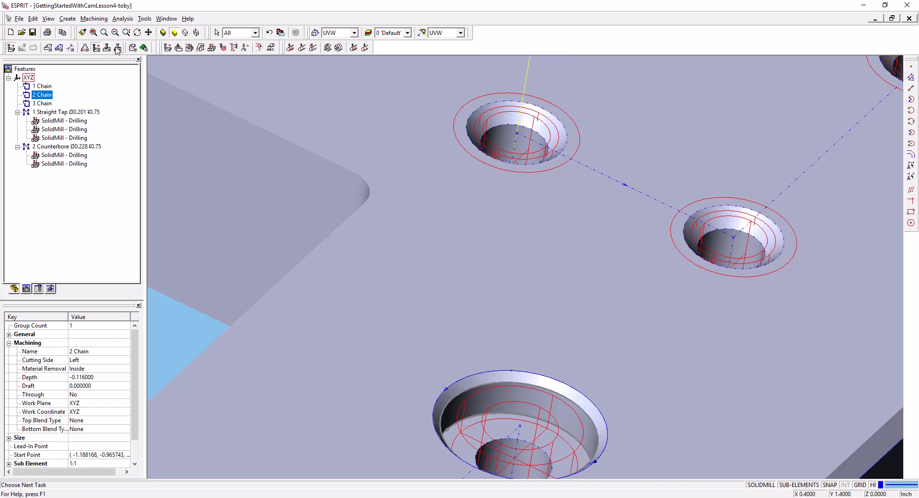
click(178, 48)
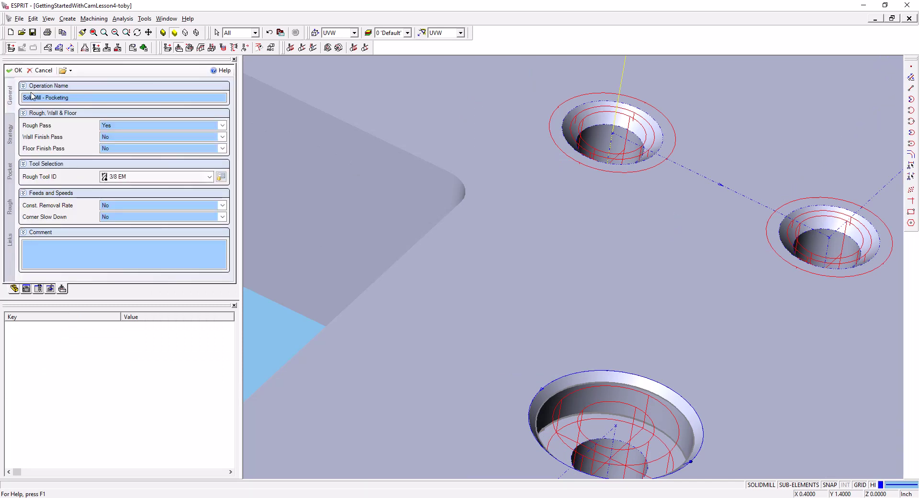
click(125, 177)
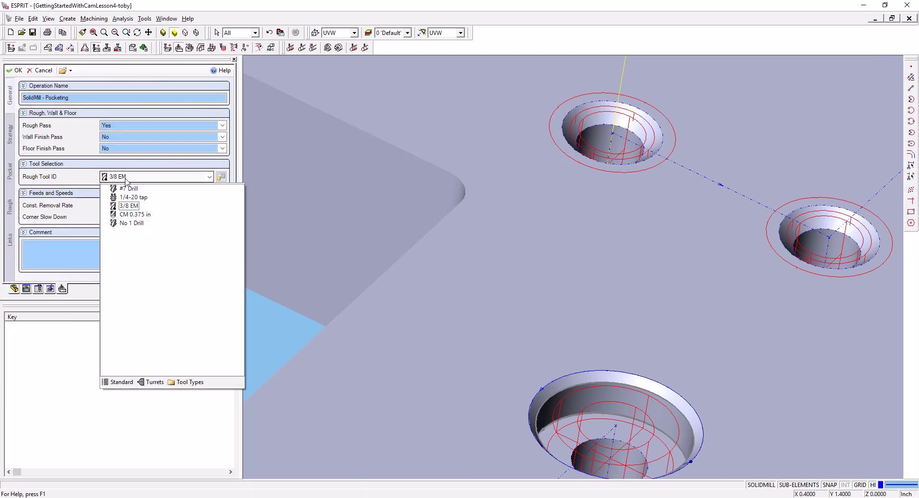
click(125, 206)
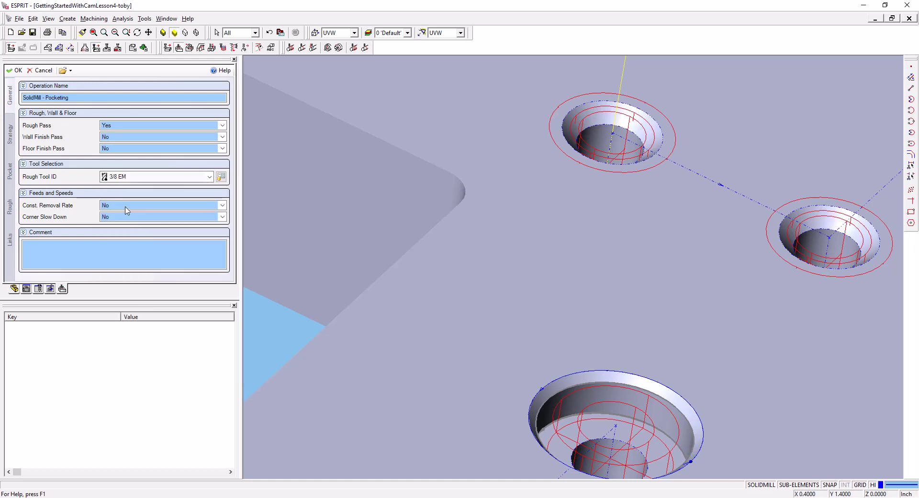
click(11, 135)
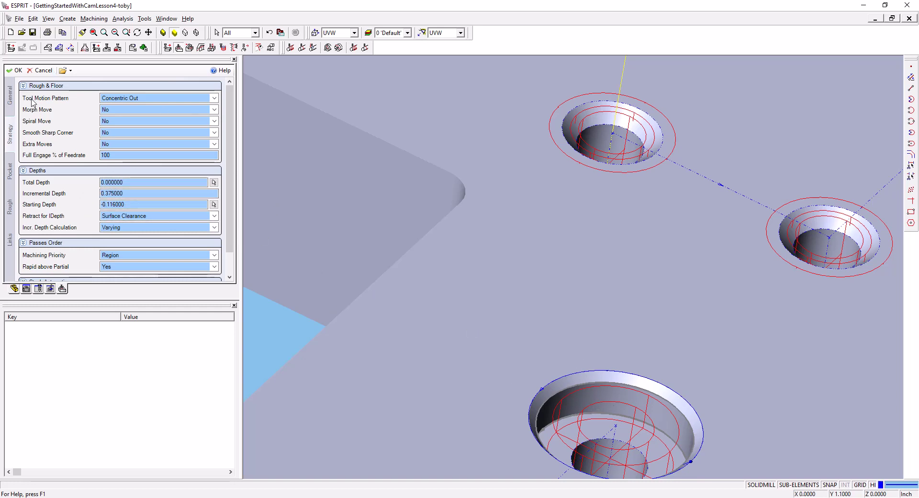
click(9, 171)
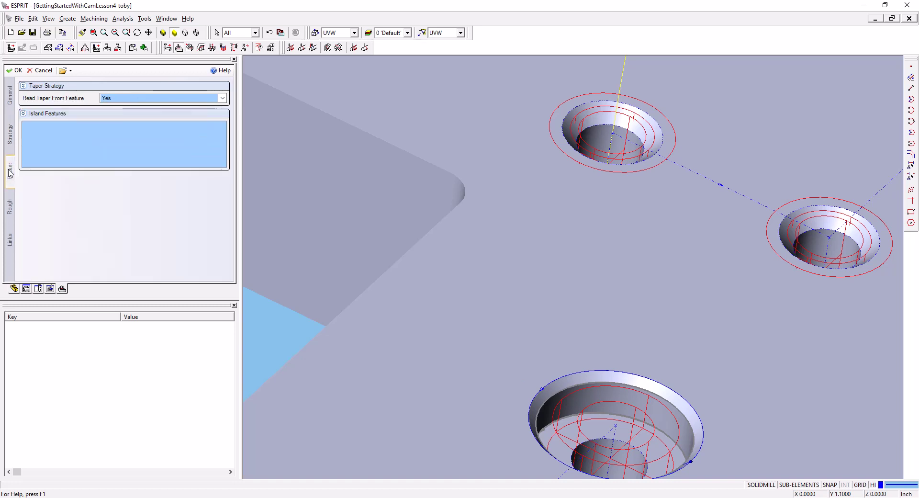
Set the rough pass entry mode to Plunge at Point and pick the entry point on the model
click(10, 214)
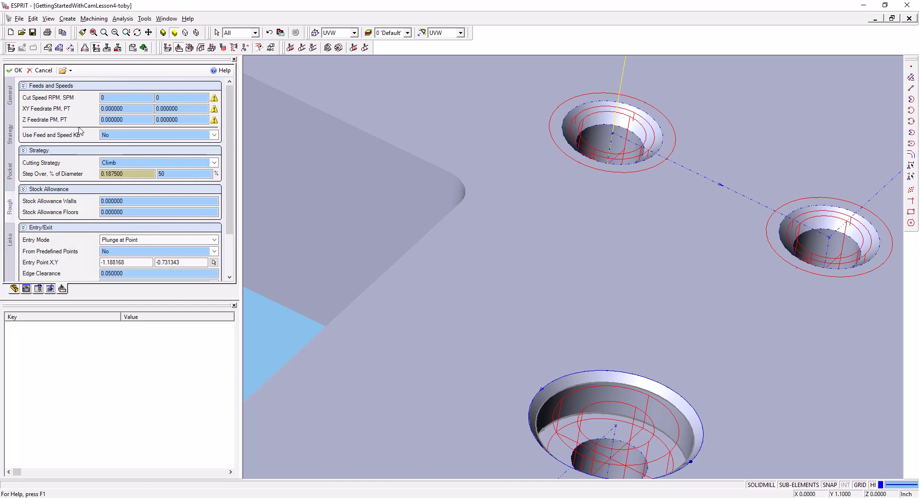
click(149, 240)
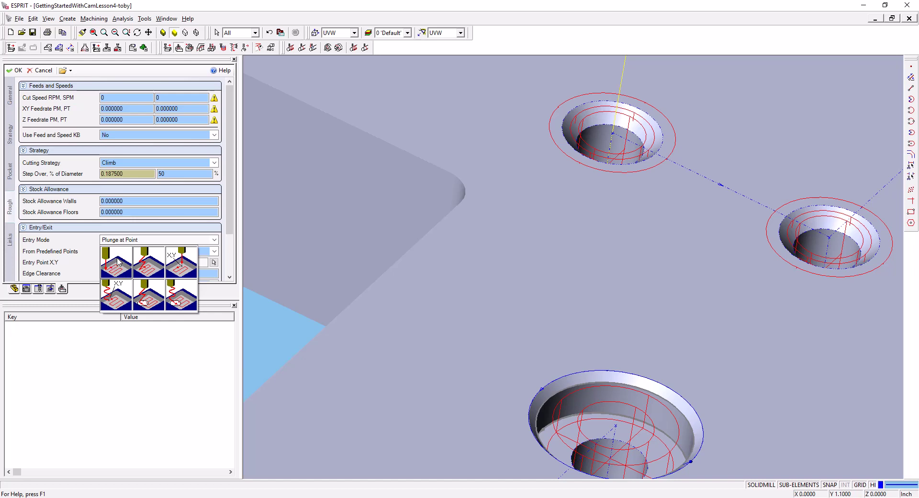
click(177, 270)
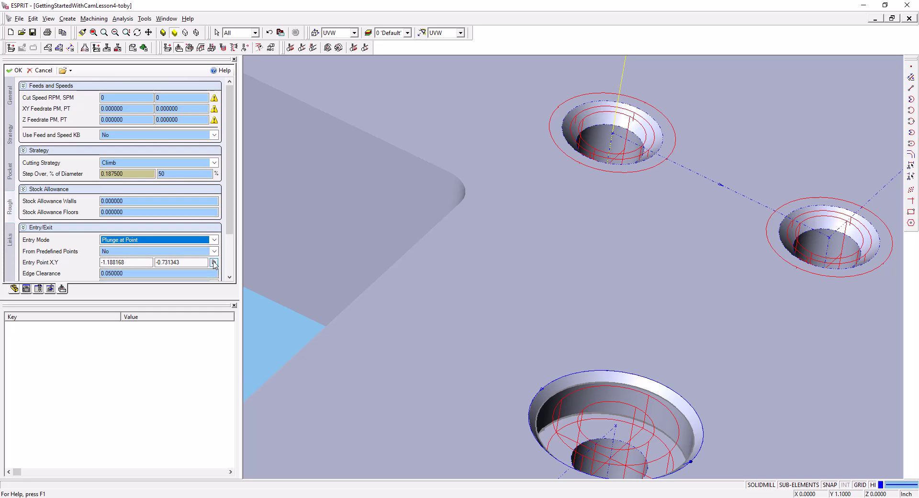
click(214, 263)
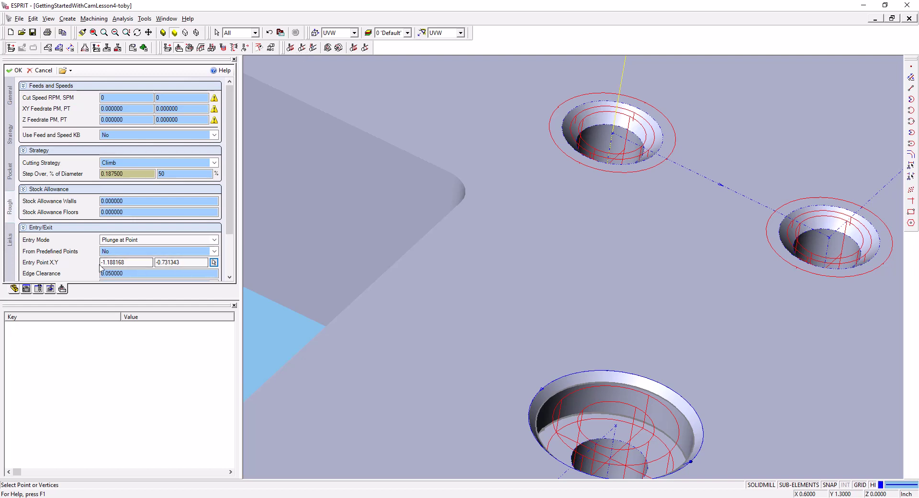
scroll(86, 247, down, 3)
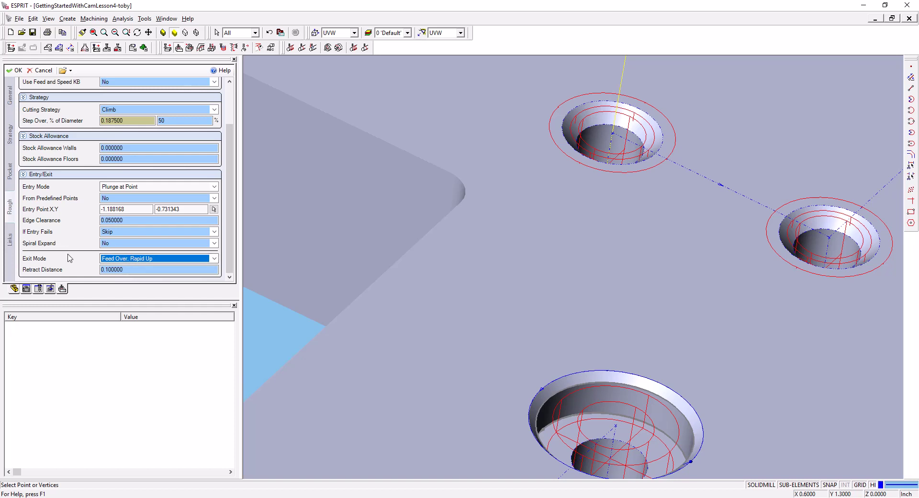
Set the exit mode to Up, review the link settings, and accept the pocketing operation
click(132, 263)
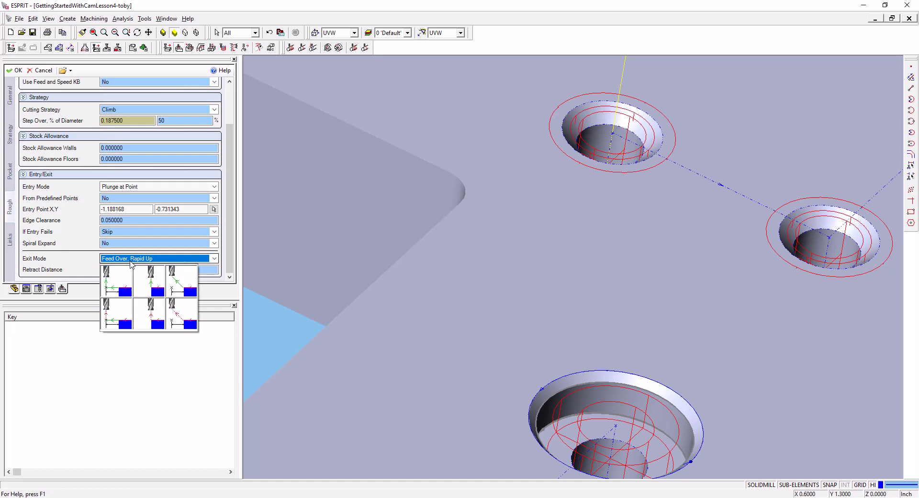
click(150, 284)
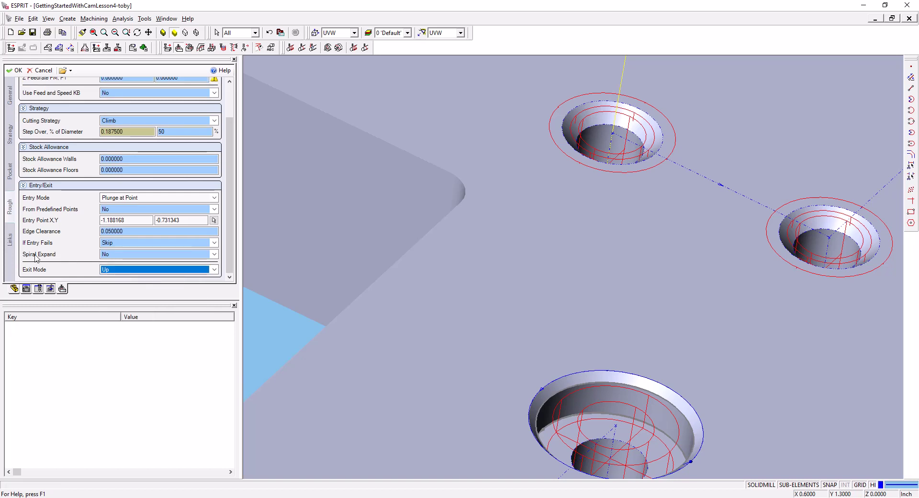
click(10, 249)
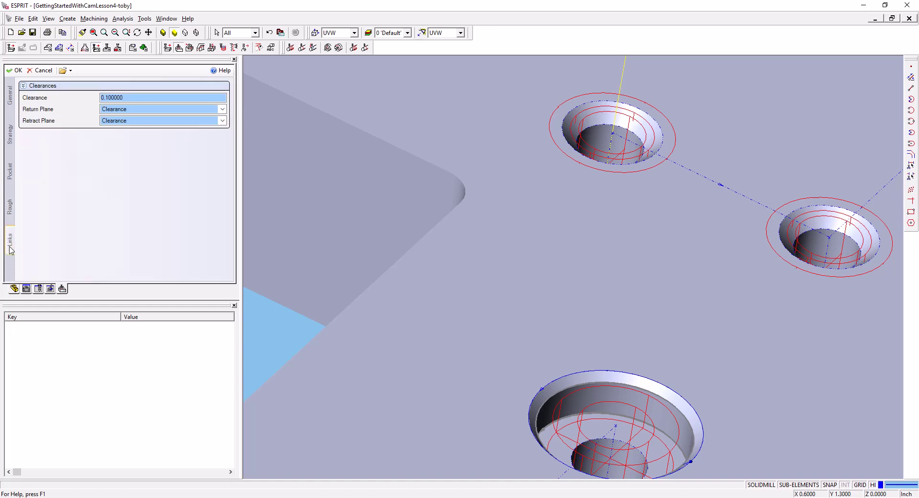
click(17, 70)
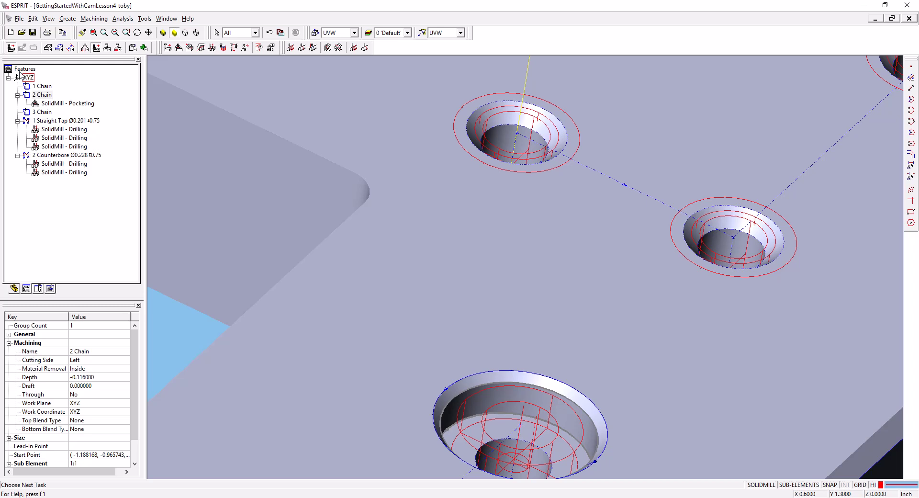
click(144, 48)
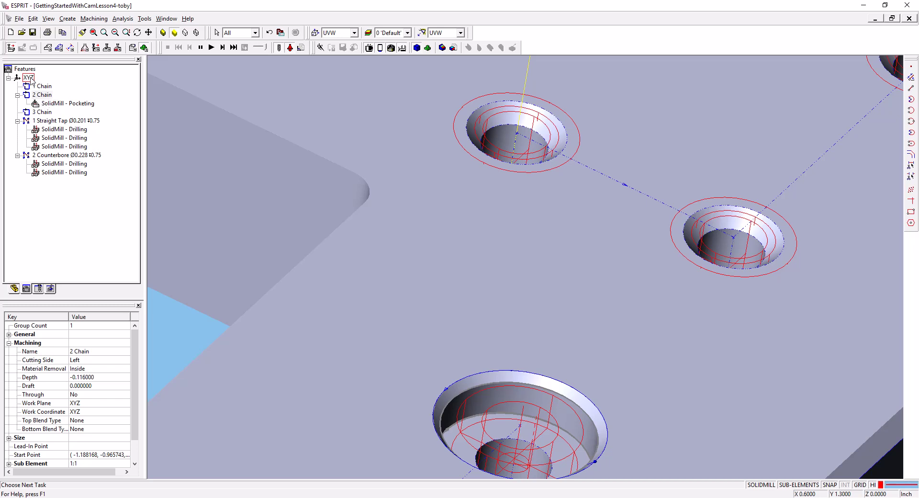
click(29, 77)
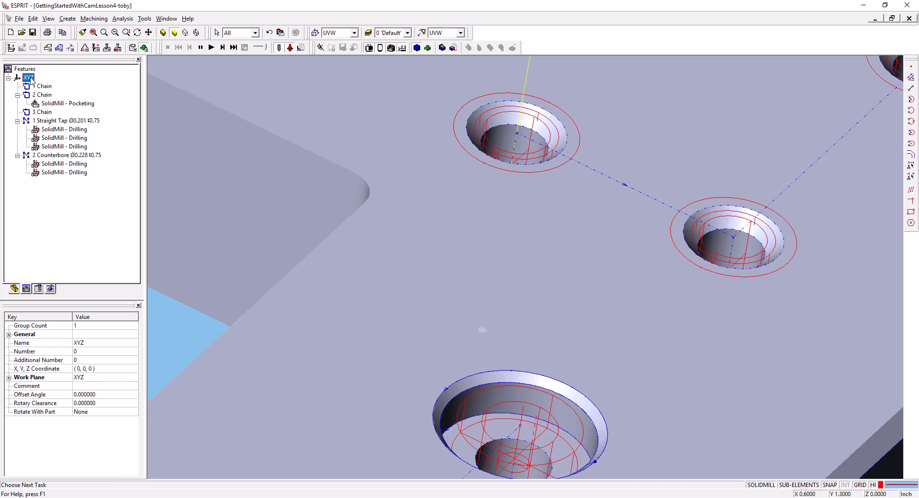
click(212, 48)
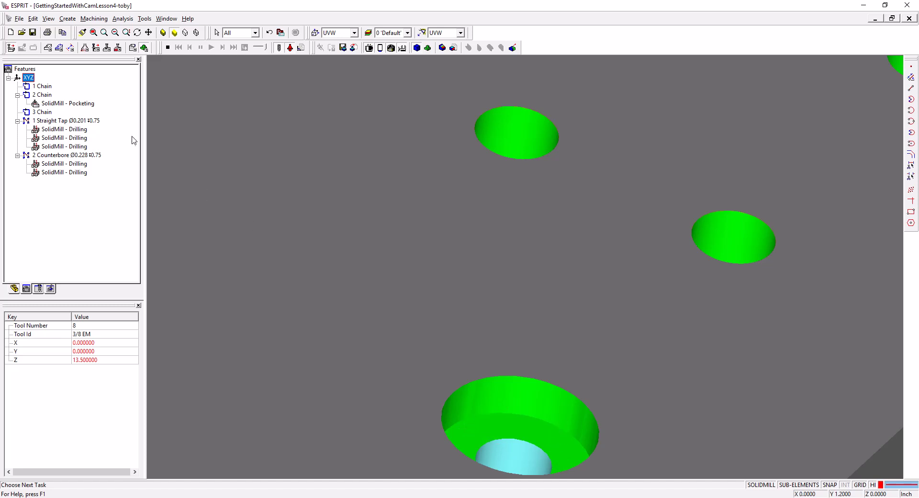
click(166, 48)
scroll(223, 171, down, 3)
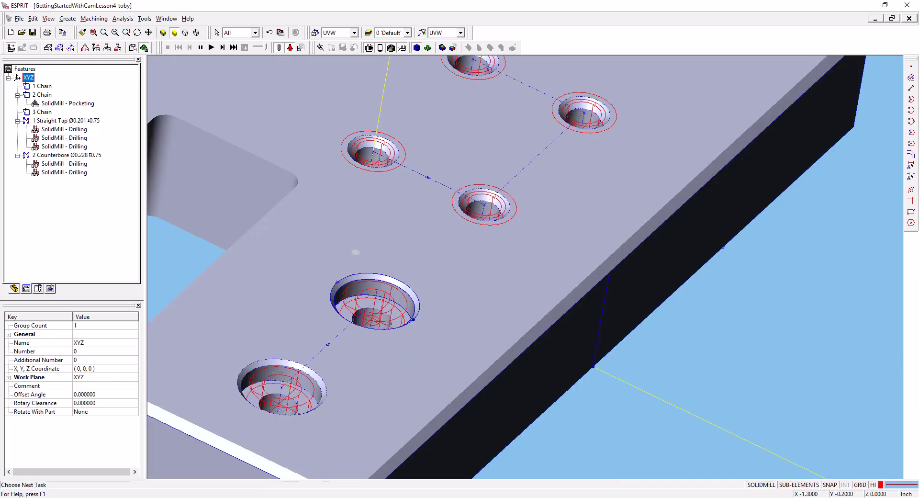
Cycle the picks on the lower-left counterbore to select Face 645, then bring up the feature tools
click(279, 372)
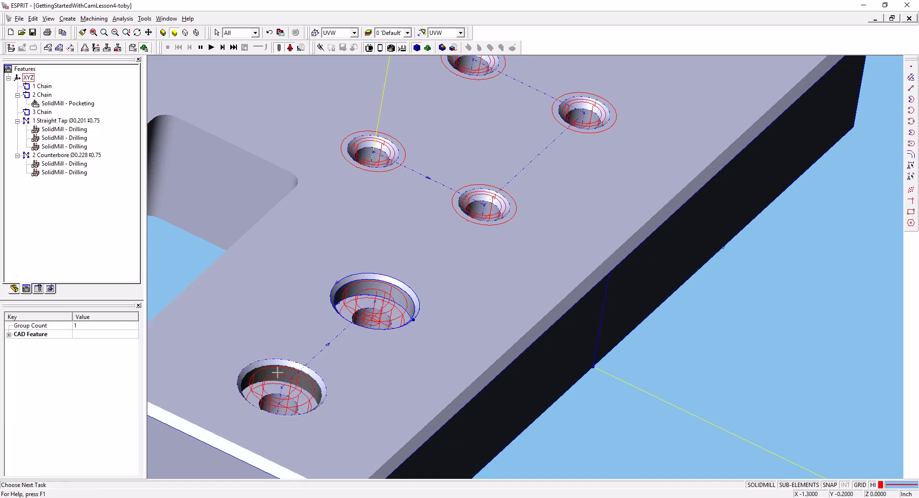
click(283, 364)
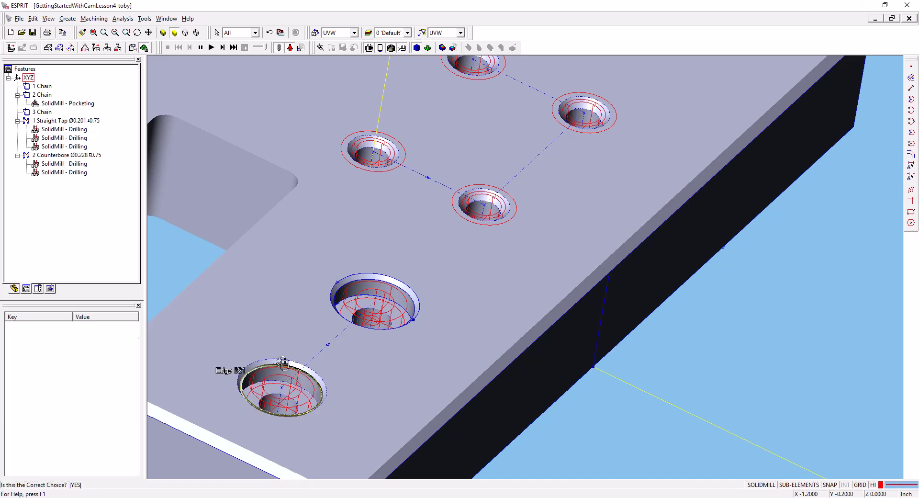
right_click(283, 364)
right_click(283, 364)
right_click(283, 364)
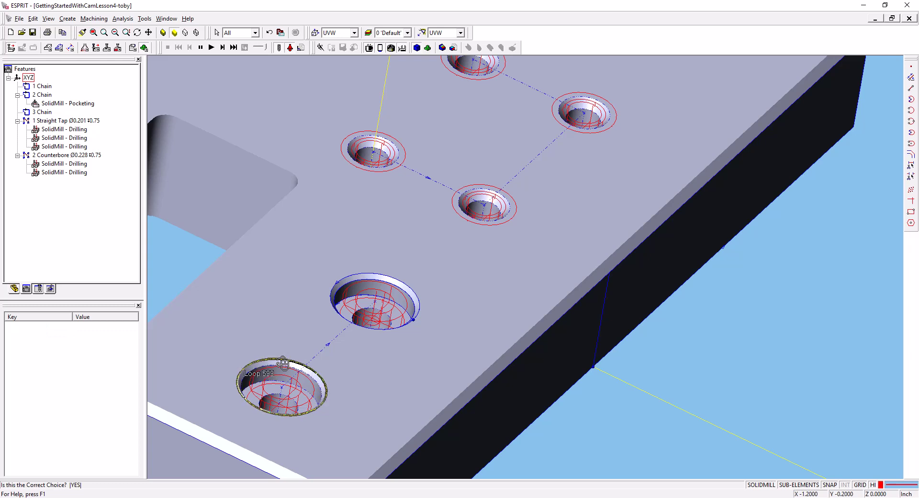
right_click(283, 364)
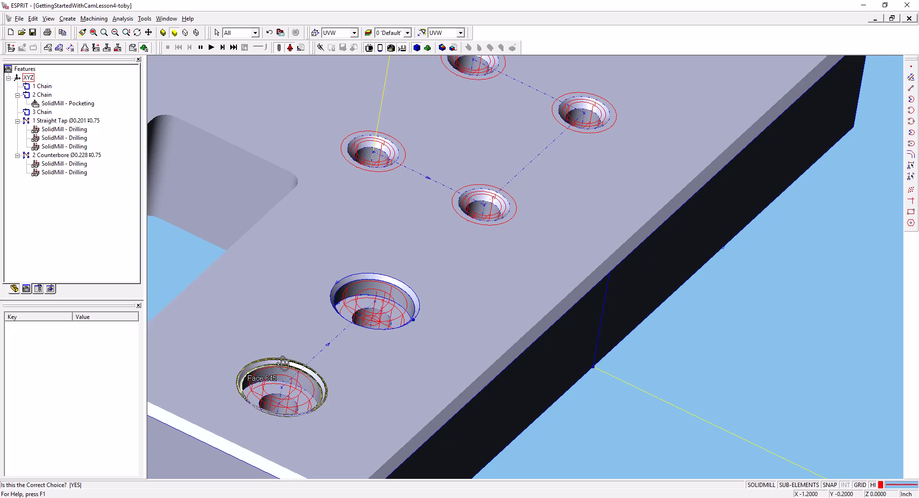
click(283, 364)
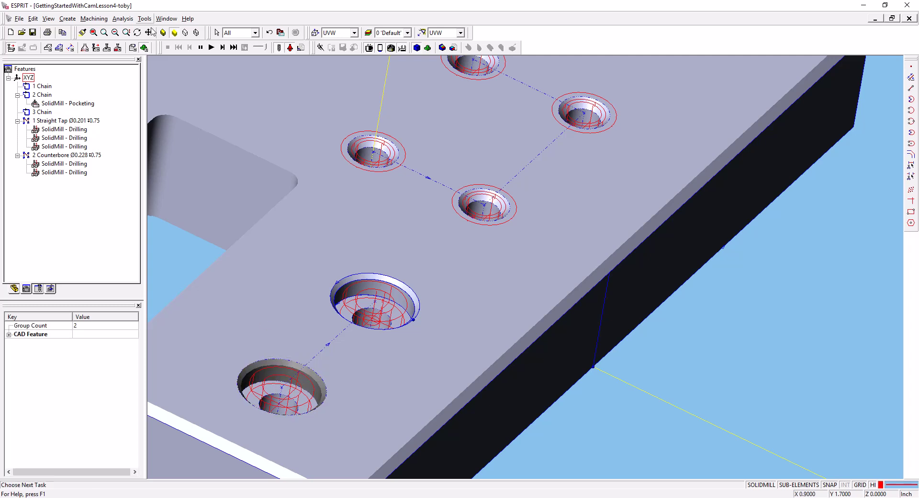
click(59, 47)
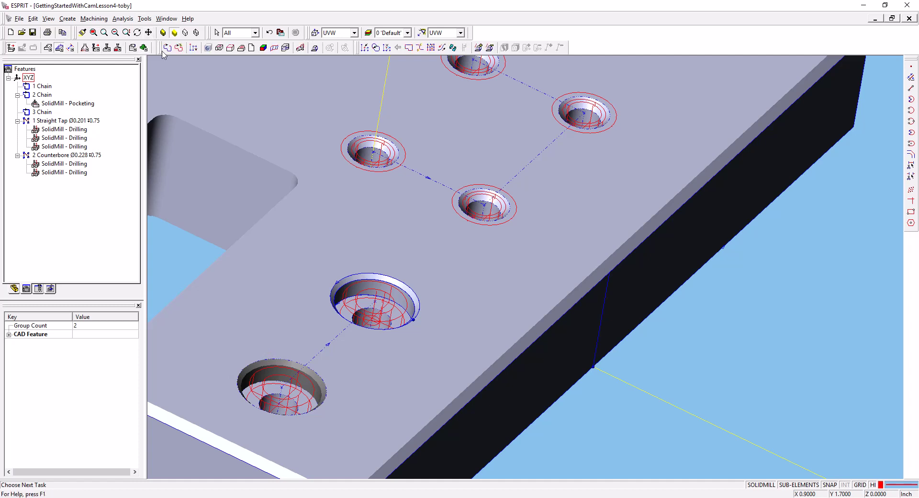
Auto Chain the selected counterbore faces into 4 Chain and 5 Chain and inspect them
click(179, 48)
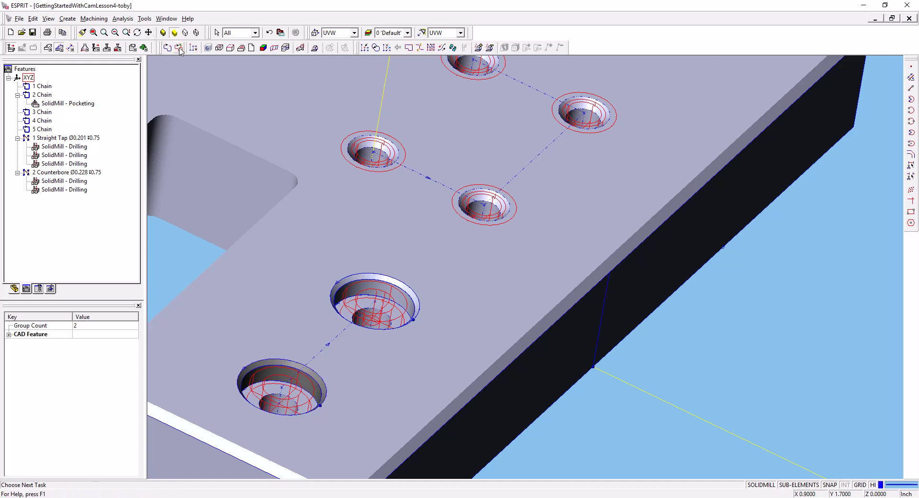
click(41, 121)
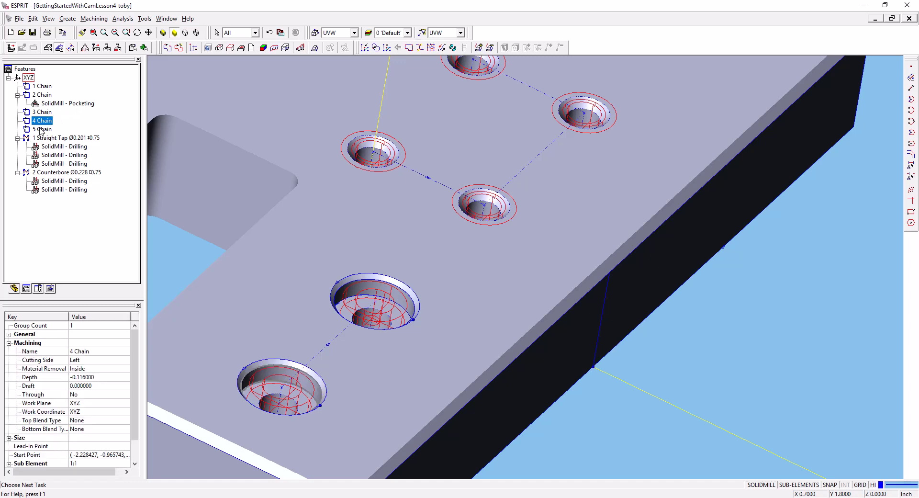
click(40, 130)
click(40, 121)
Copy the SolidMill - Pocketing operation from 2 Chain onto 4 Chain
click(67, 104)
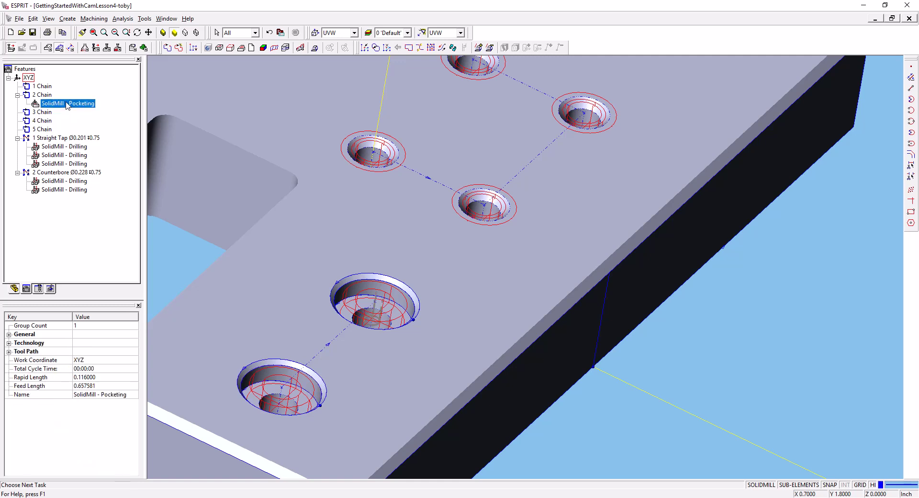
drag(67, 106, 59, 122)
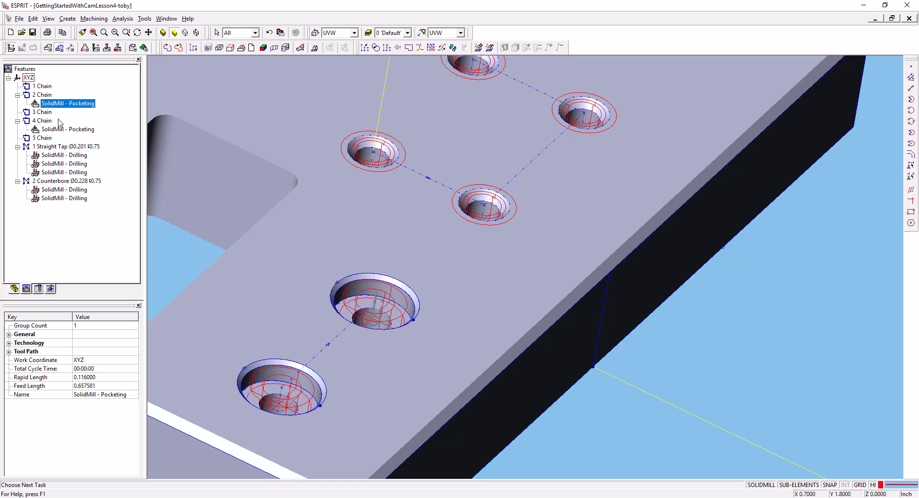
click(62, 105)
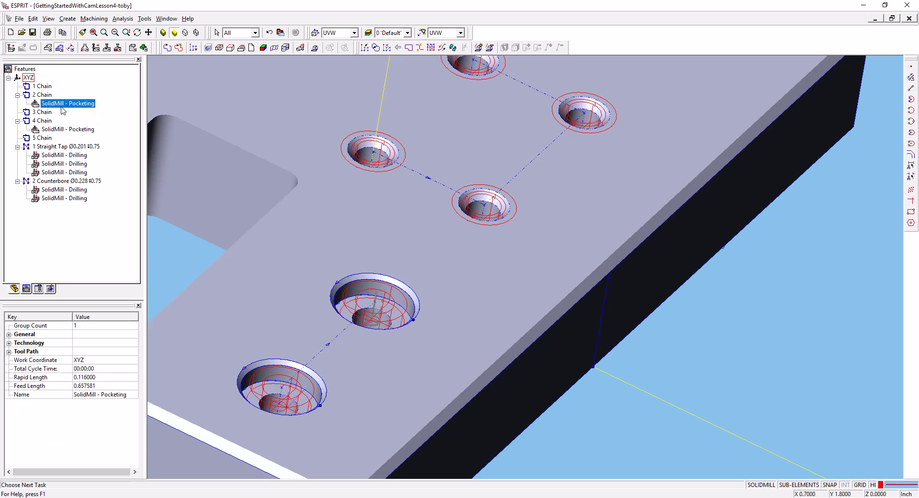
click(61, 131)
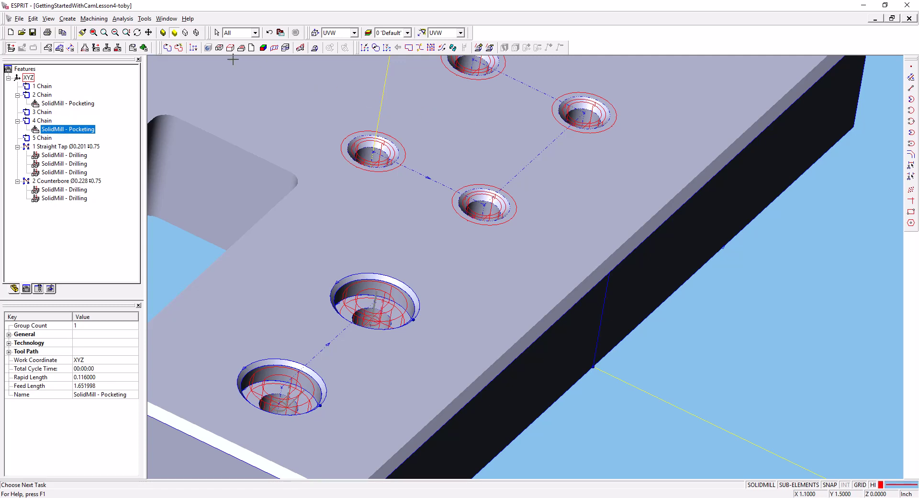
click(59, 47)
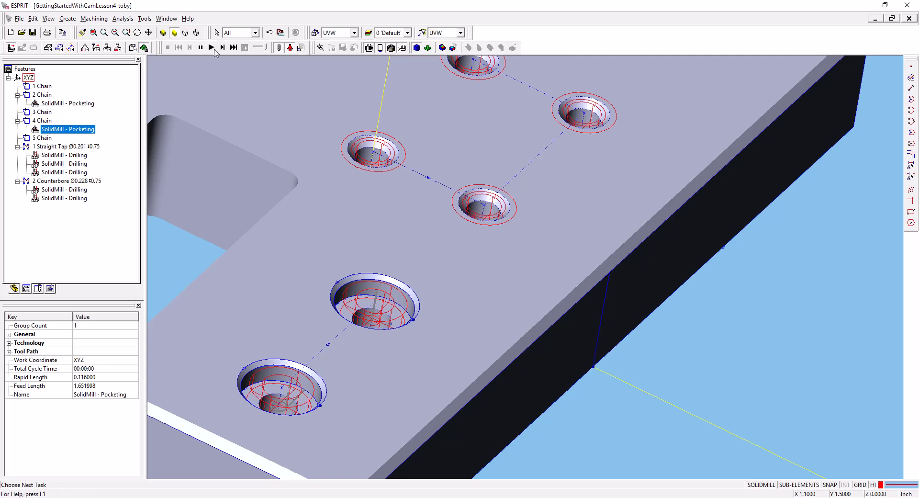
scroll(287, 134, down, 3)
click(309, 138)
scroll(309, 134, down, 2)
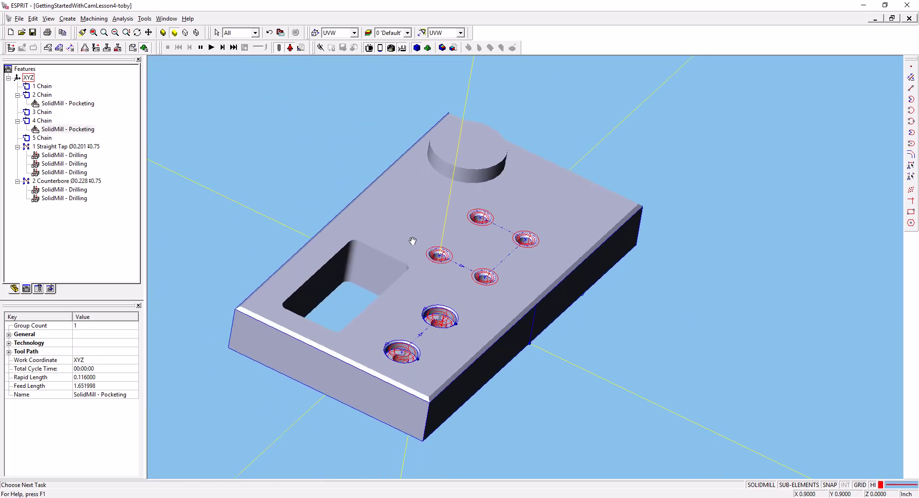
scroll(318, 144, up, 2)
scroll(499, 304, down, 2)
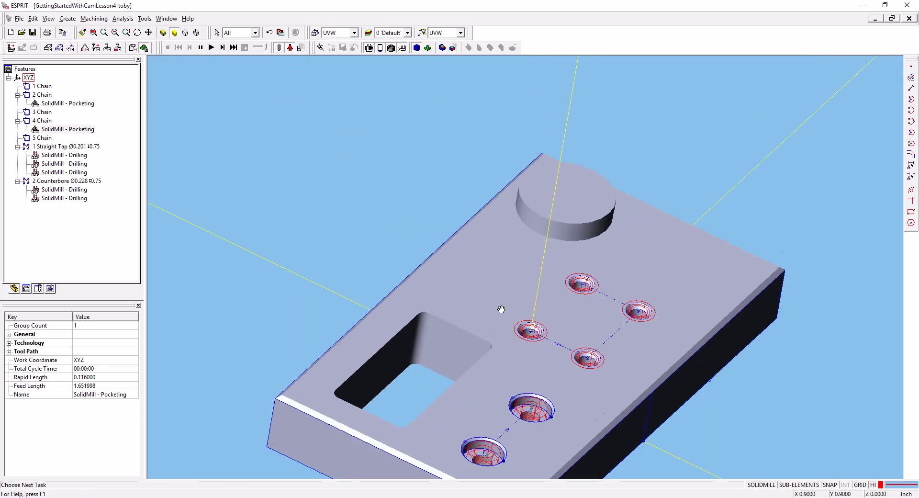
middle_drag(498, 312, 457, 227)
scroll(355, 174, up, 5)
scroll(339, 158, down, 3)
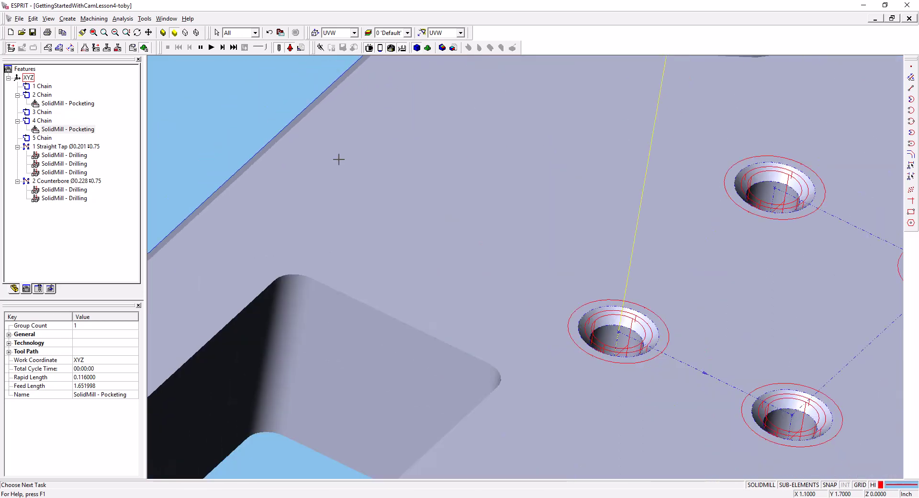
scroll(378, 178, down, 1)
scroll(383, 177, up, 2)
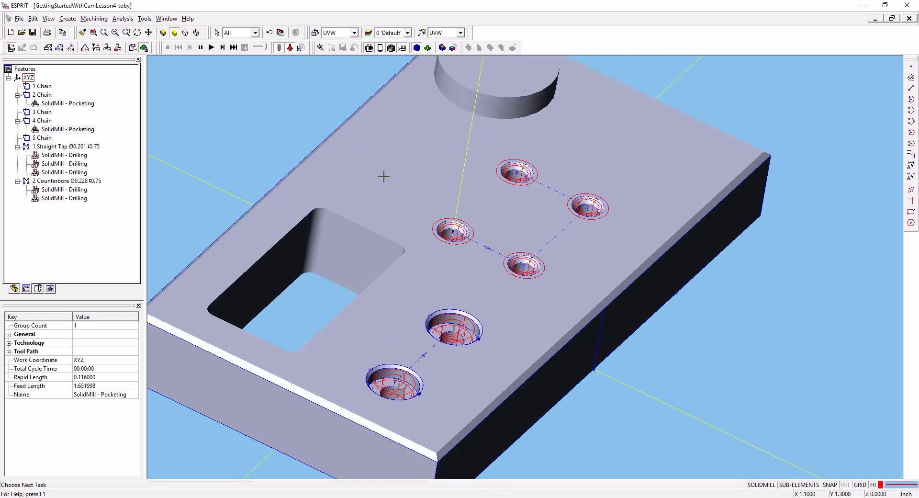
key(Escape)
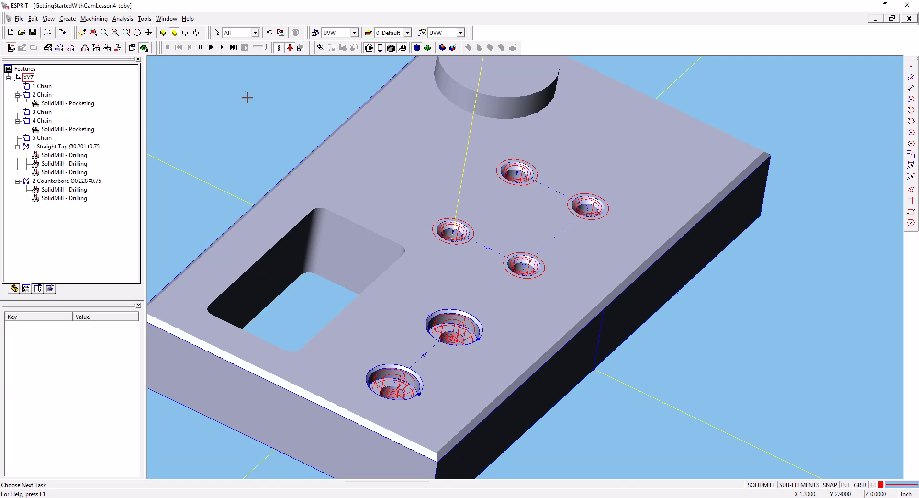
click(248, 97)
key(Escape)
click(211, 47)
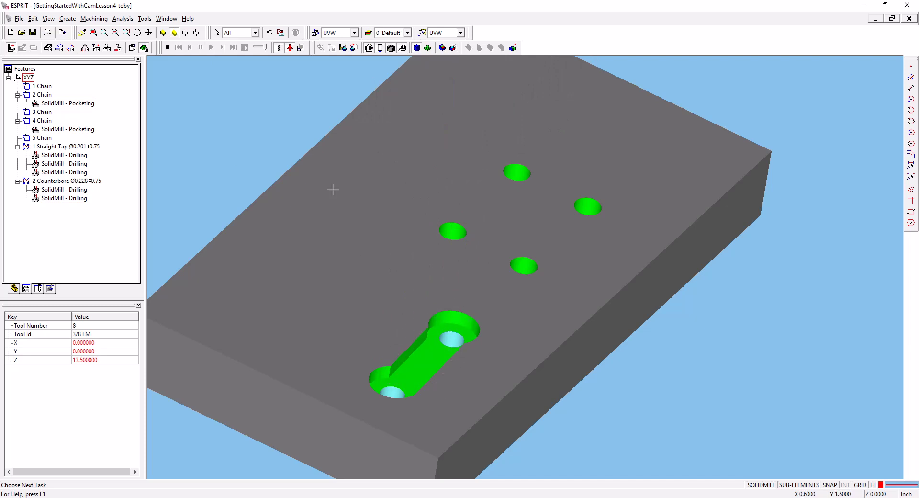
click(167, 48)
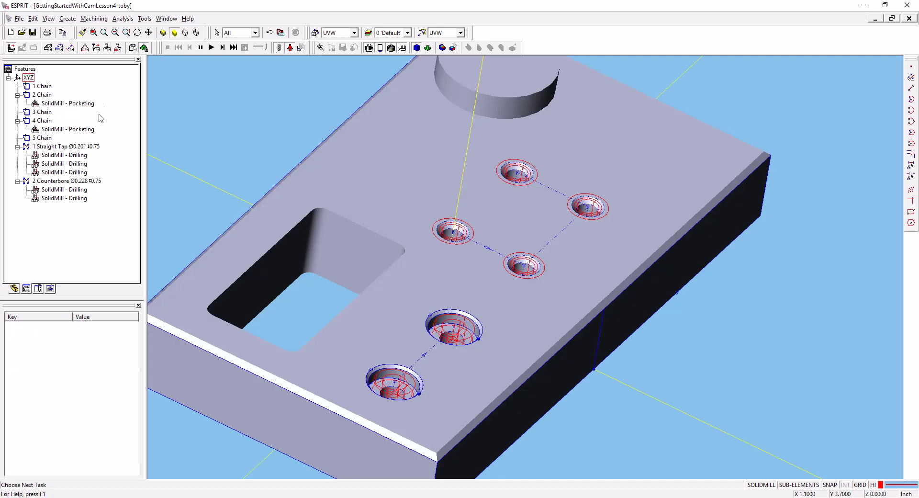
click(88, 104)
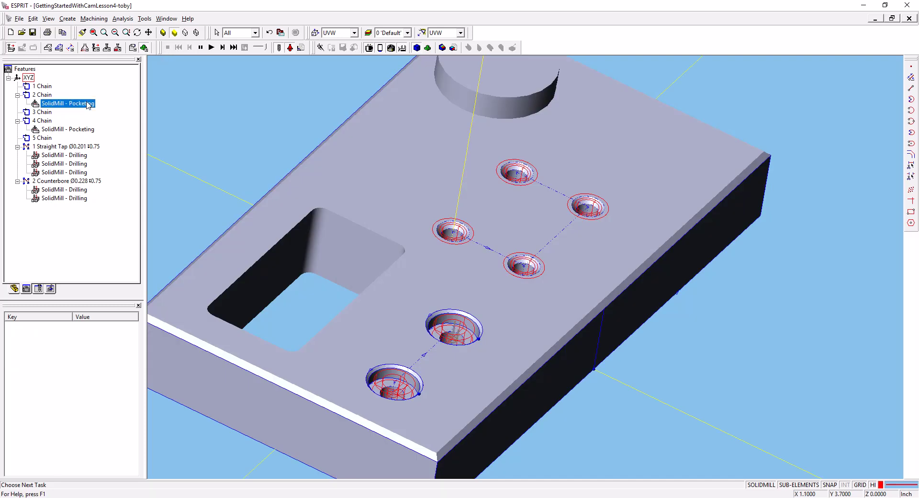
click(87, 130)
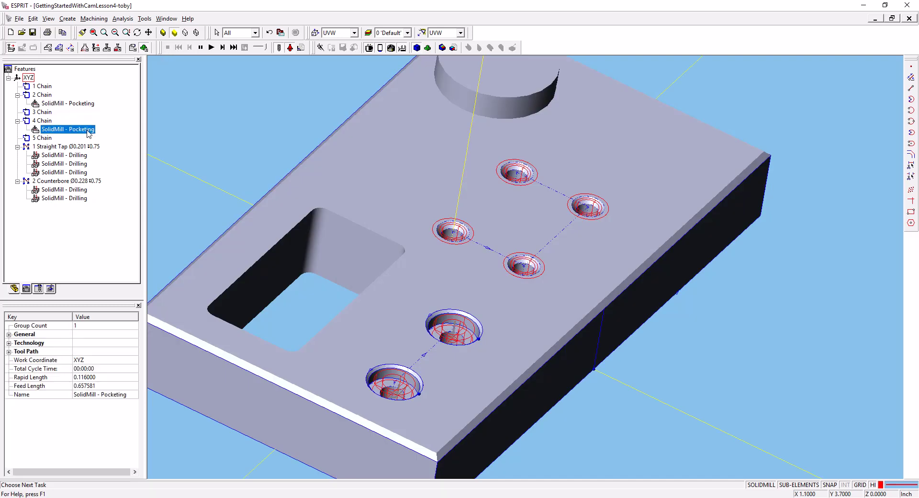
double_click(88, 104)
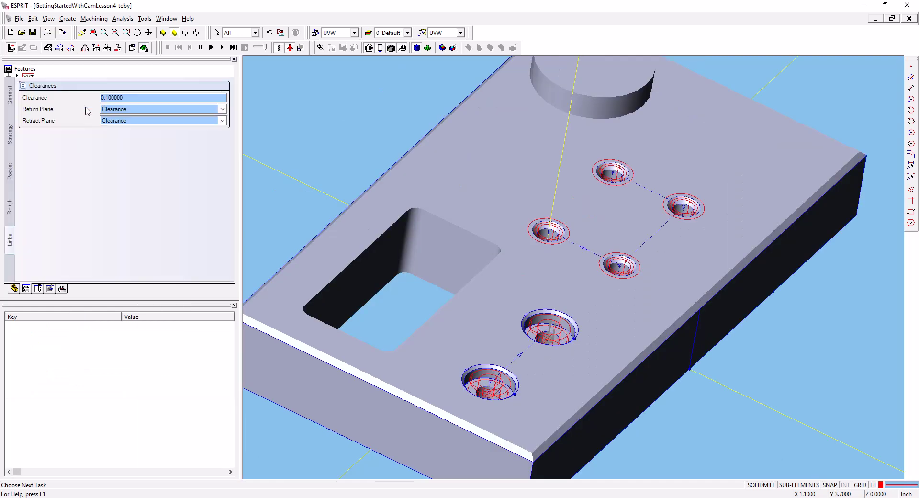
click(12, 211)
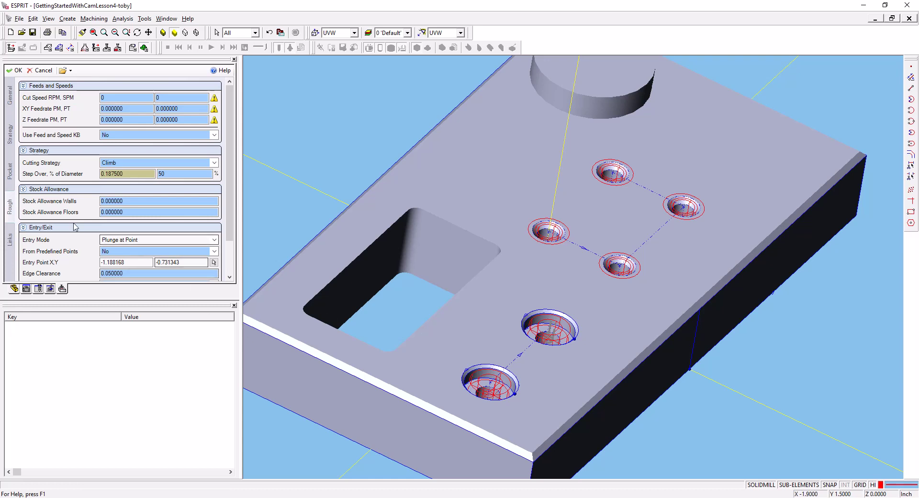
click(41, 71)
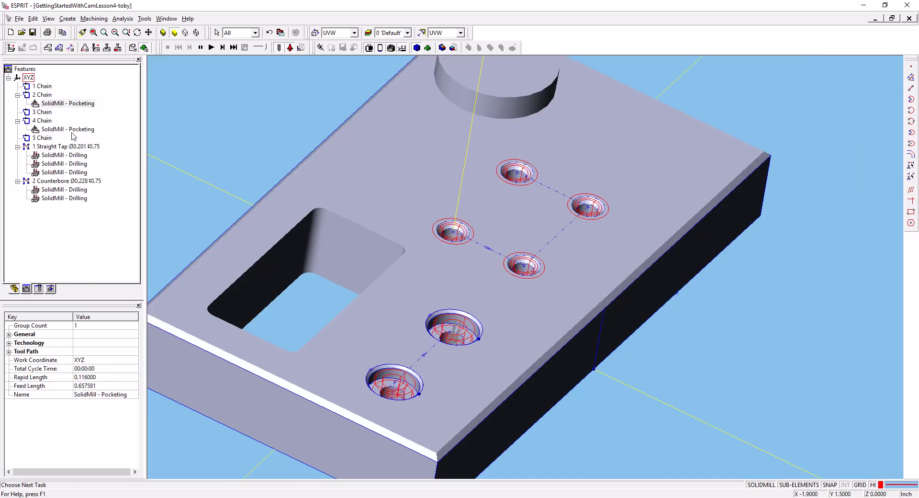
Move the 4 Chain pocketing entry point to X -2.228427, Y -0.731343 and accept
click(73, 129)
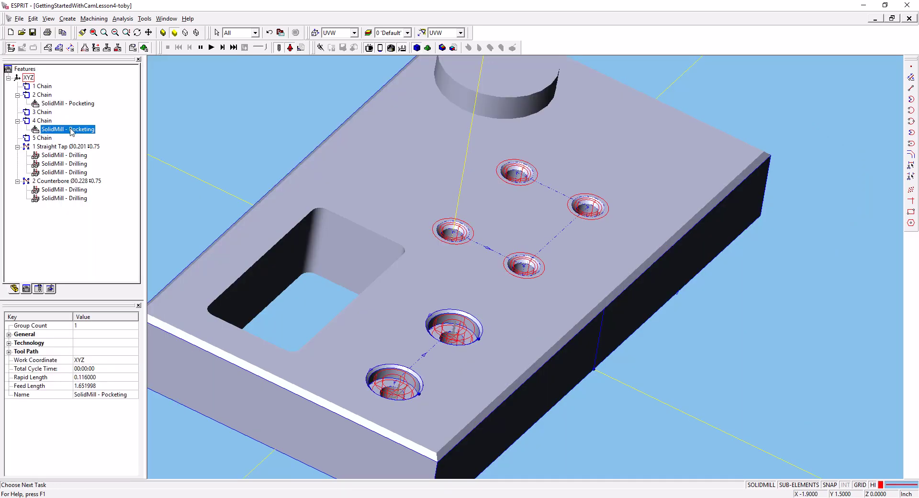
double_click(71, 130)
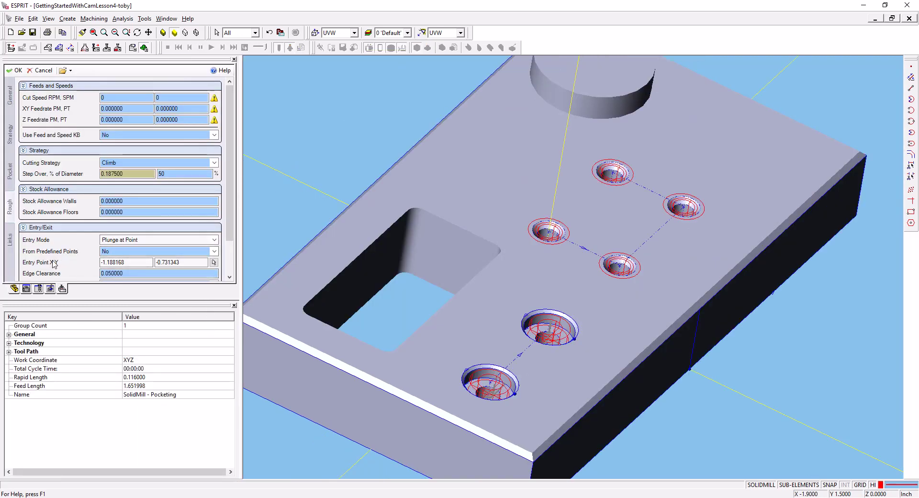
click(214, 263)
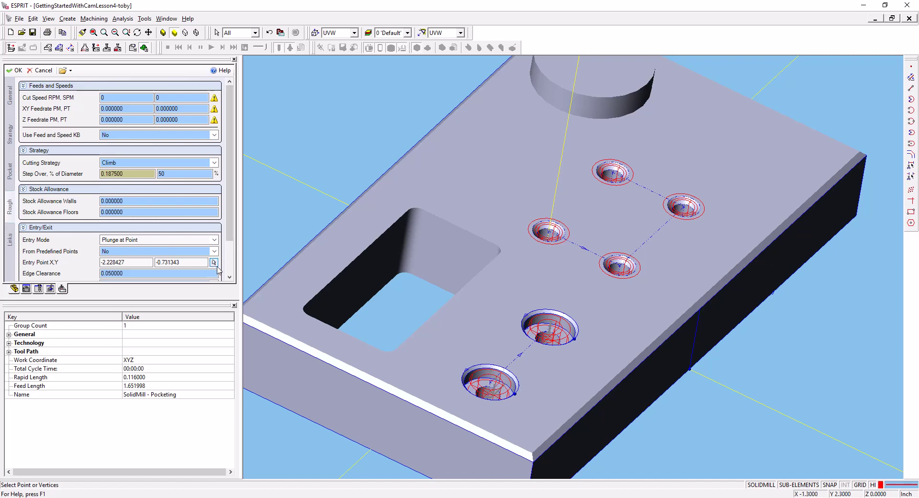
scroll(487, 383, up, 3)
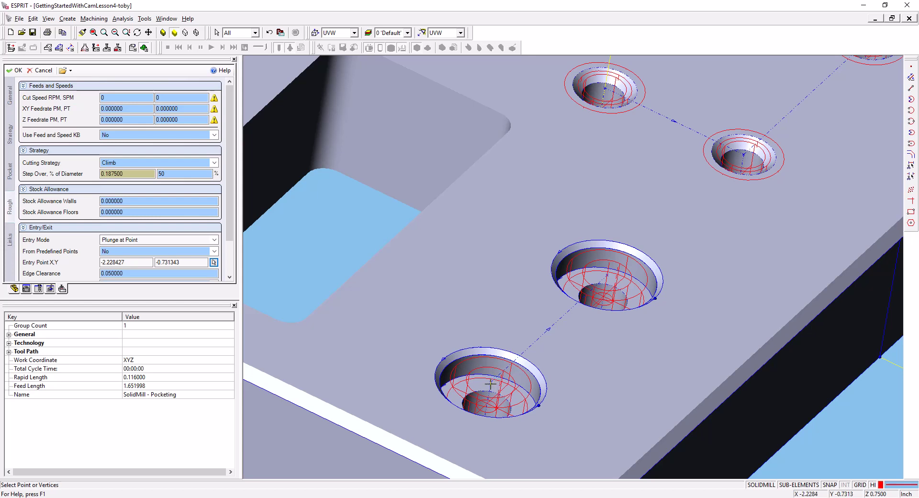
click(17, 71)
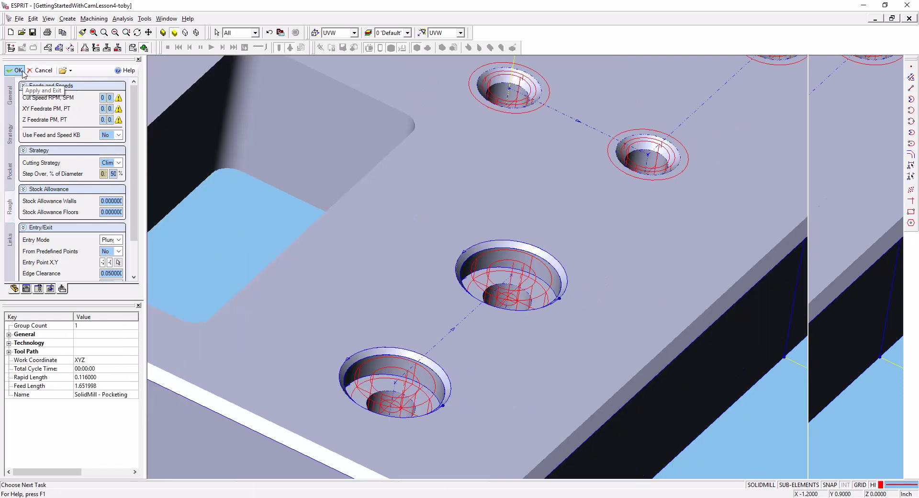
Run and replay the full simulation, showing both counterbores pocketed by the 3/8 EM
scroll(320, 197, down, 5)
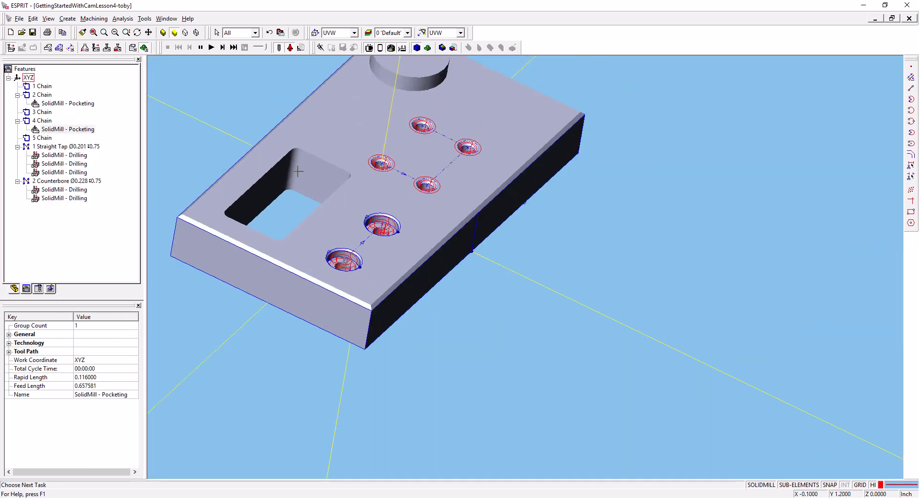
click(211, 48)
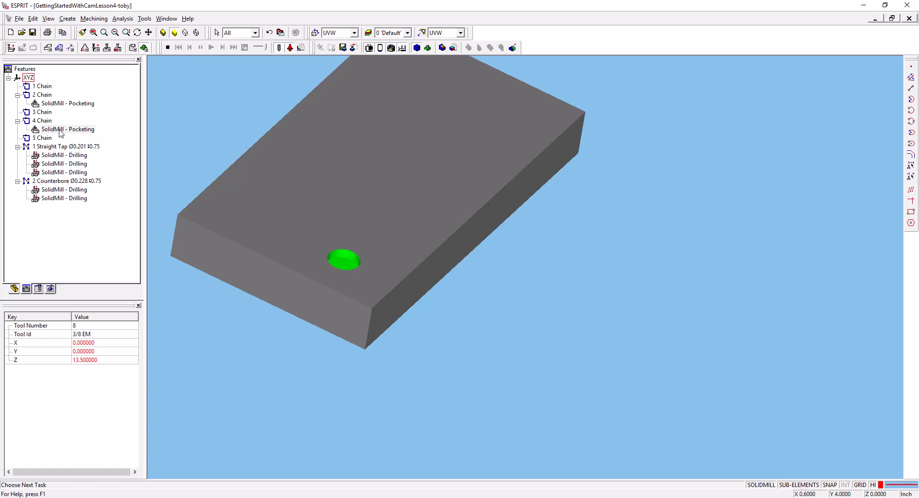
click(167, 47)
click(212, 48)
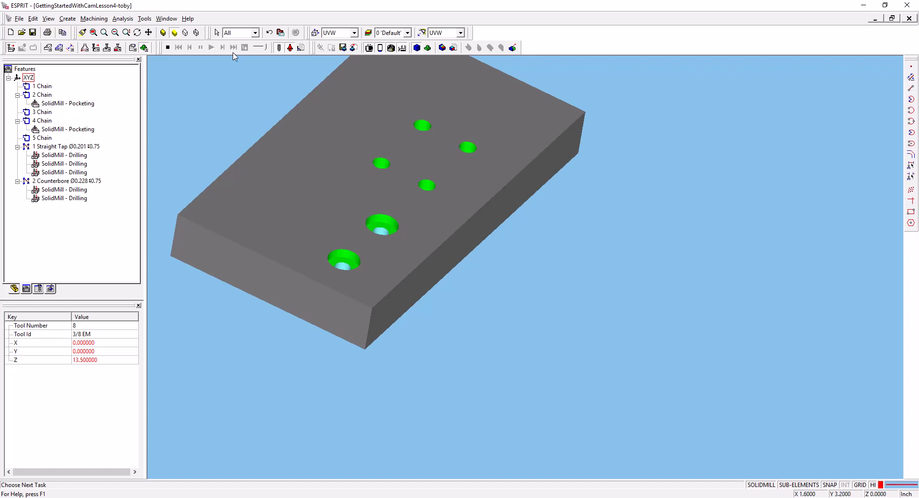
scroll(240, 140, down, 3)
middle_drag(240, 132, 313, 221)
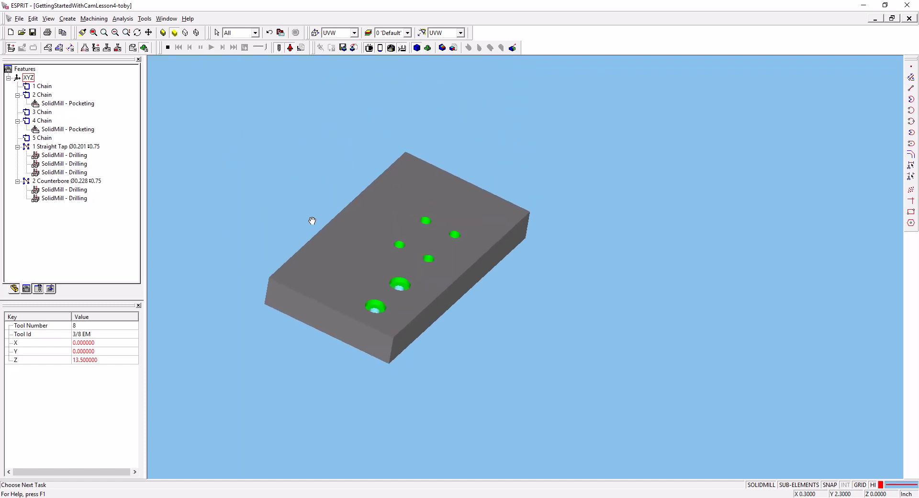